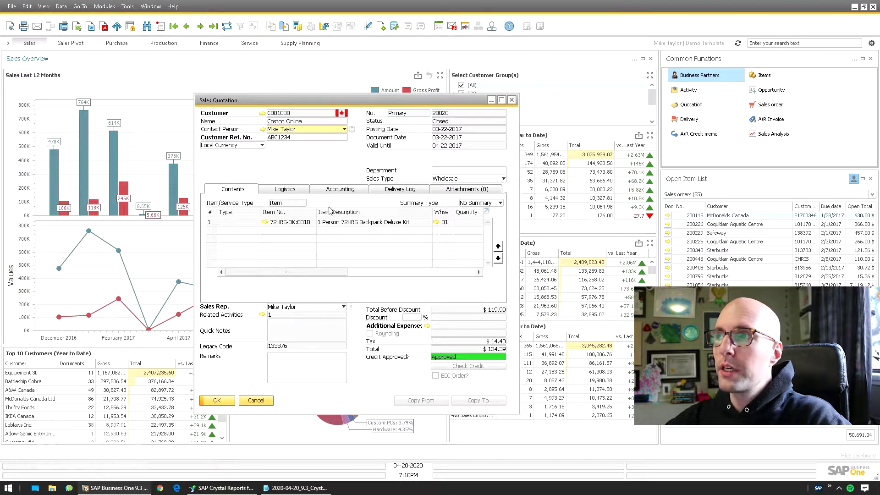
Bring Crystal Reports forward and preview the quote report with F5, reaching the parameter prompt
click(242, 489)
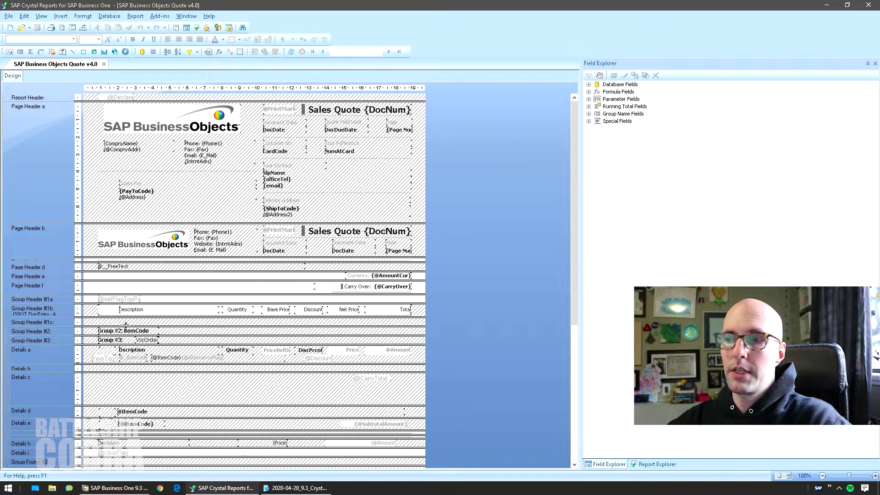
key(F5)
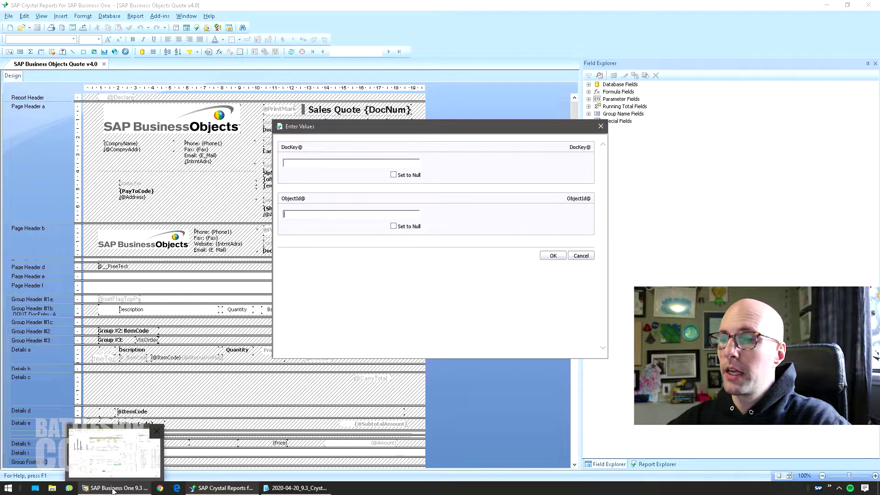
Start a Query Generator query on the OQUT quotations table in SAP Business One
click(127, 489)
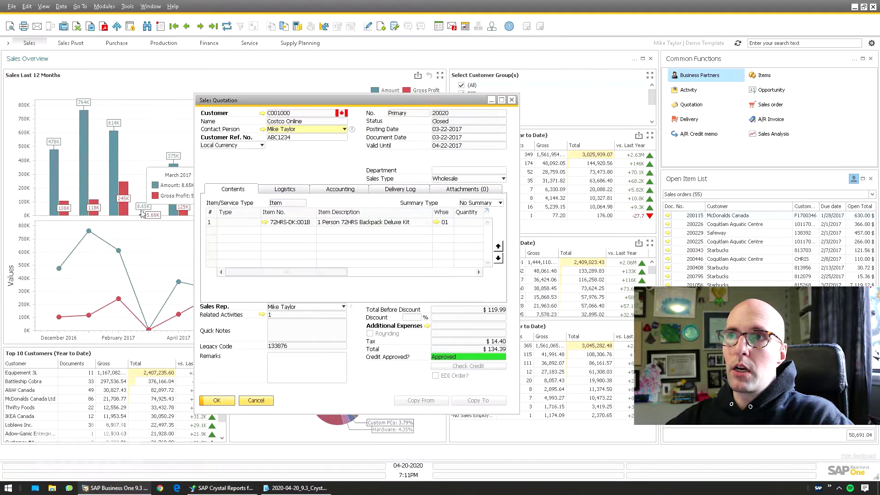
click(128, 6)
mouse_move(149, 132)
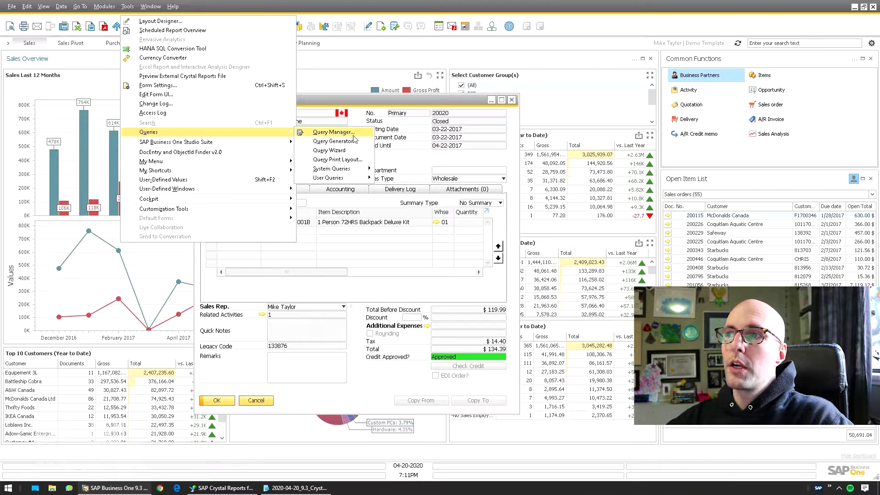
click(330, 141)
text(oqut)
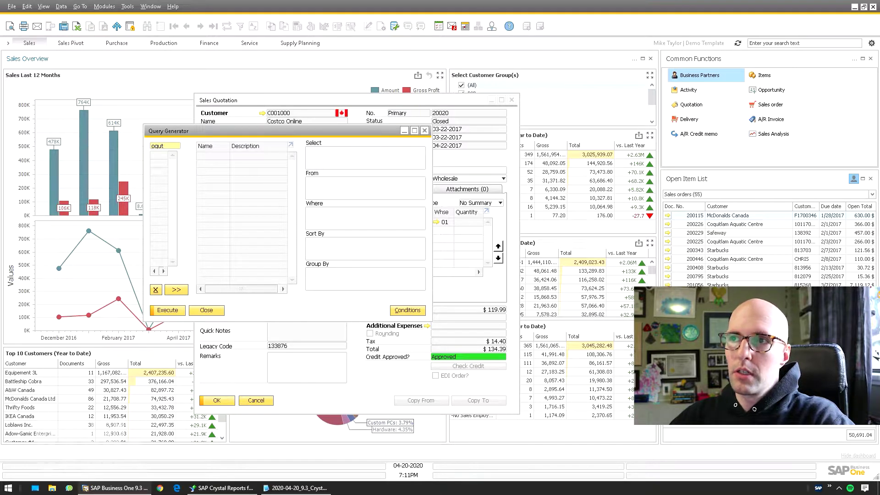
key(Tab)
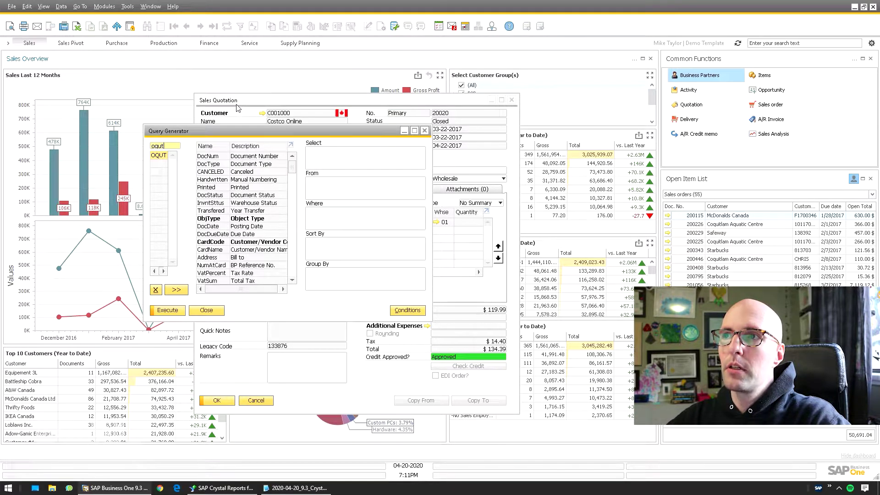
Move the quotation form aside and enable System Information to see fields map to OQUT DocNum
click(251, 107)
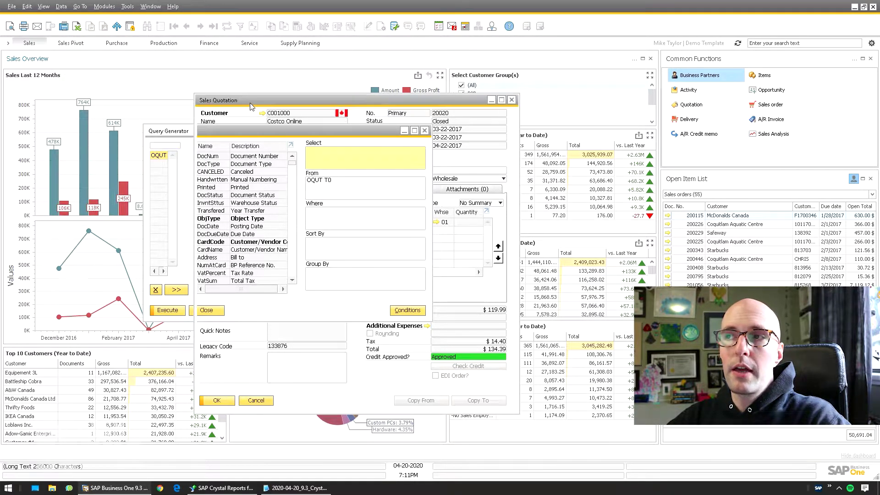
drag(263, 102, 344, 70)
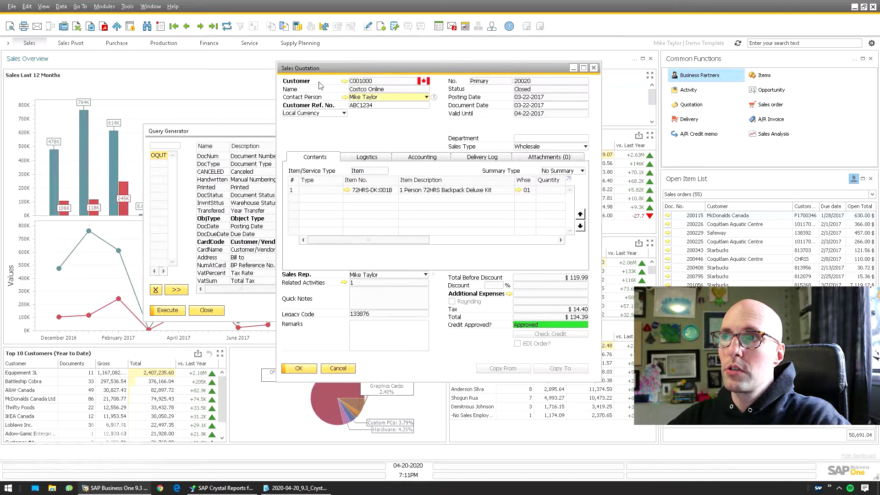
click(47, 7)
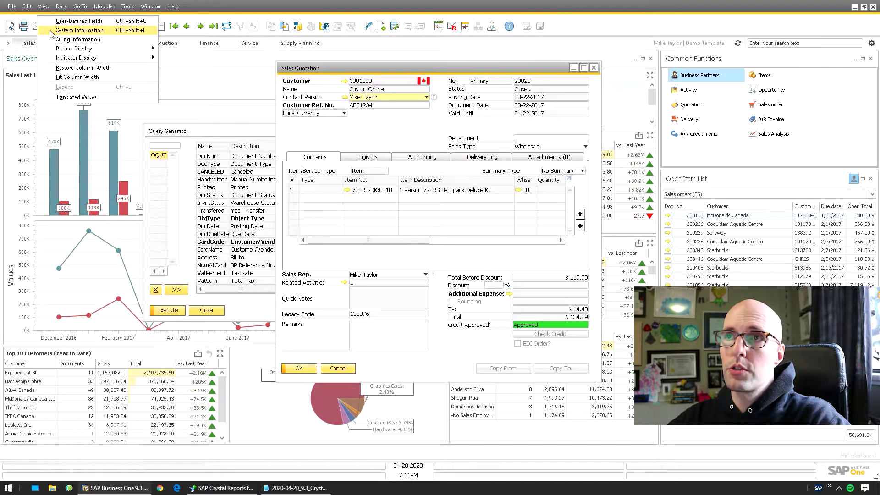
click(51, 35)
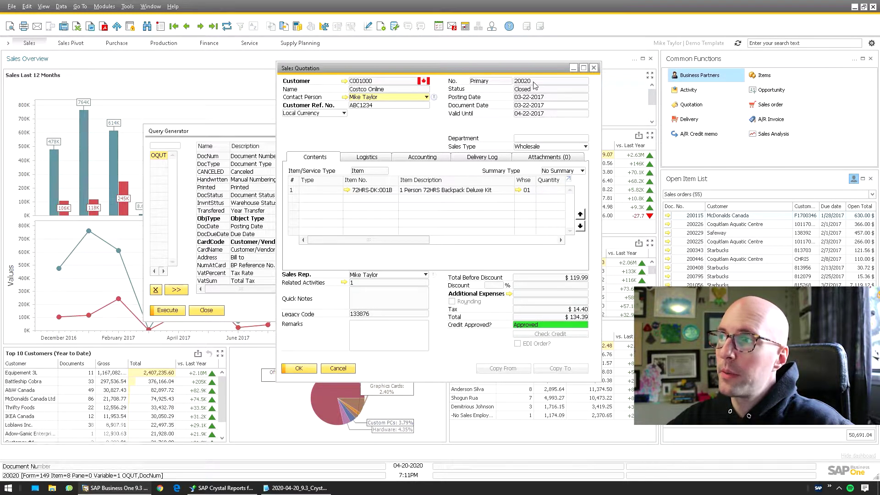
Filter the OQUT query on DocNum 20020, select DocEntry and DocNum, and execute it to get DocEntry 11
click(208, 163)
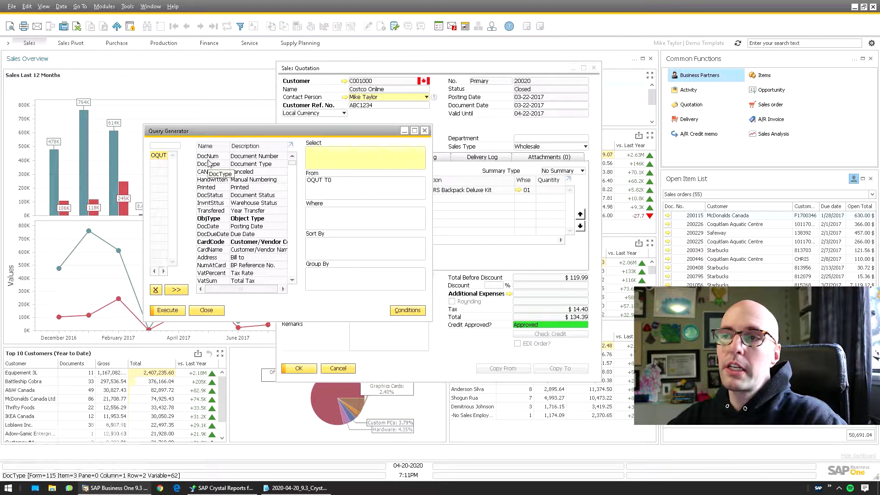
drag(206, 131, 496, 161)
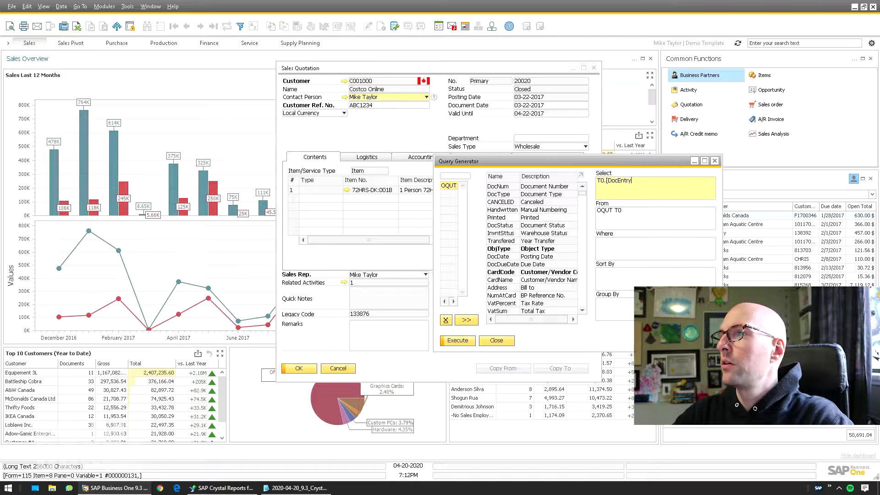
click(627, 247)
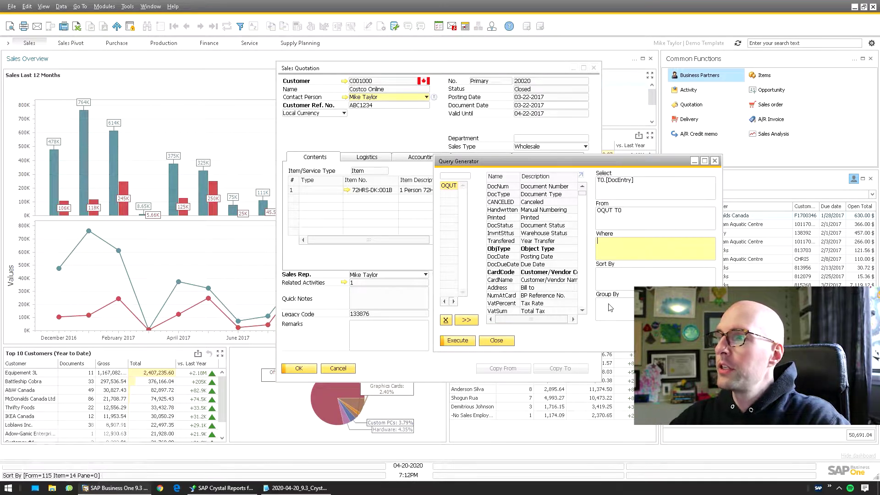
double_click(508, 187)
text(T0.[DocNum] = 20020)
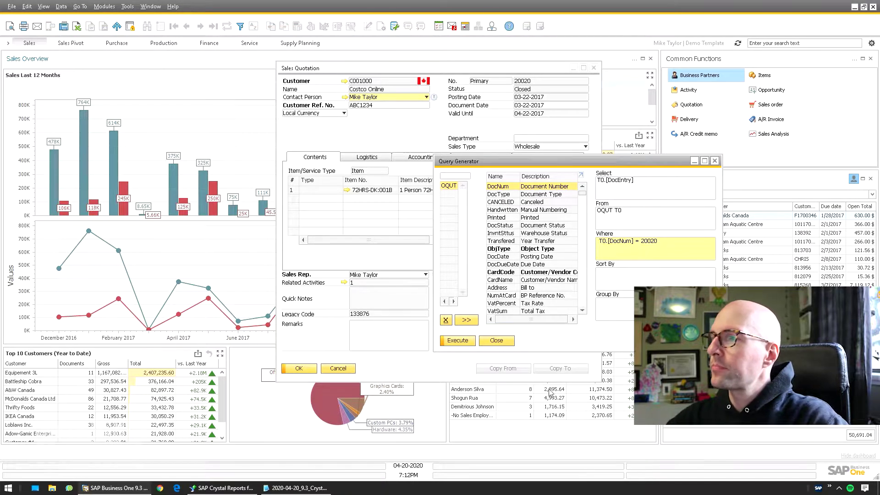
click(653, 188)
double_click(530, 187)
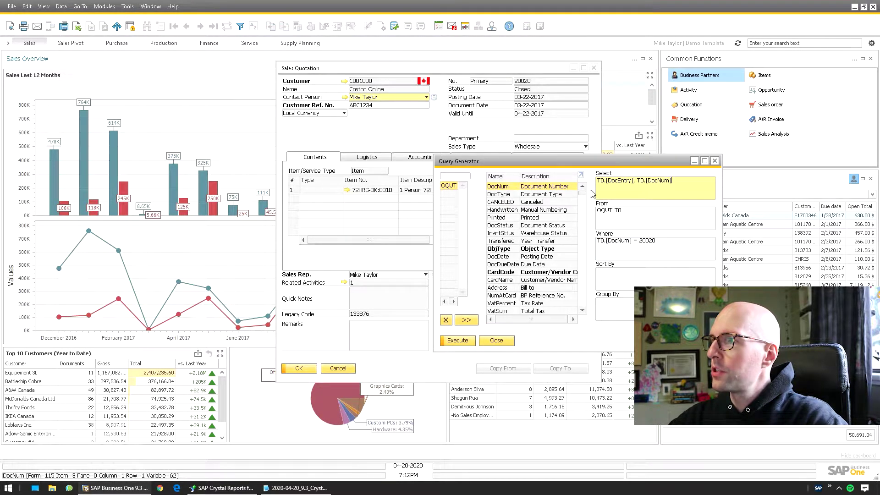
click(457, 340)
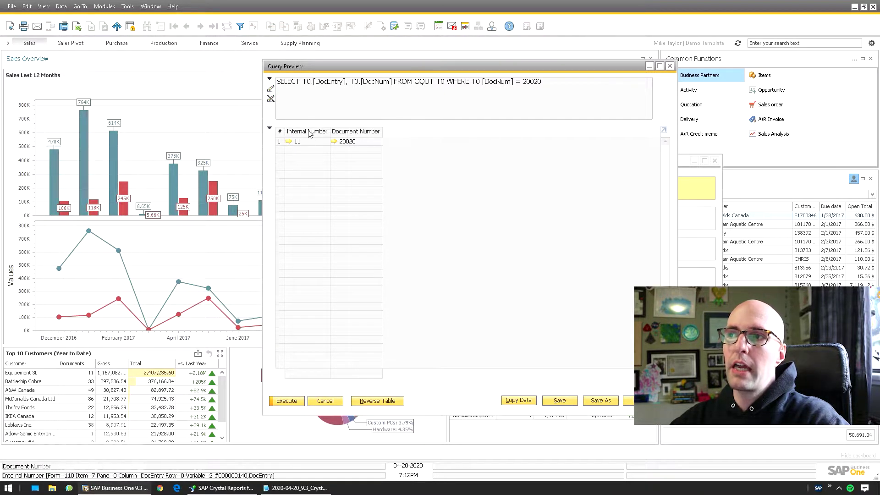
Close the query results and builder, restore the quotation form, and view the finder script
click(325, 401)
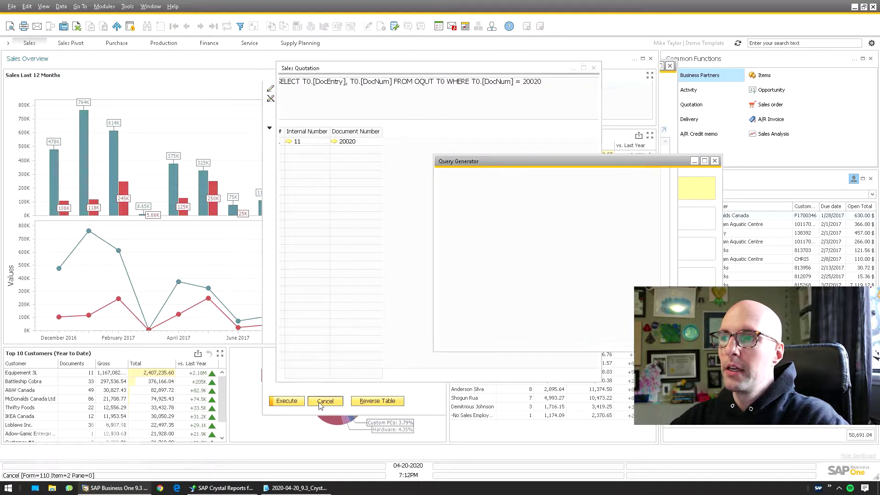
drag(493, 167, 546, 190)
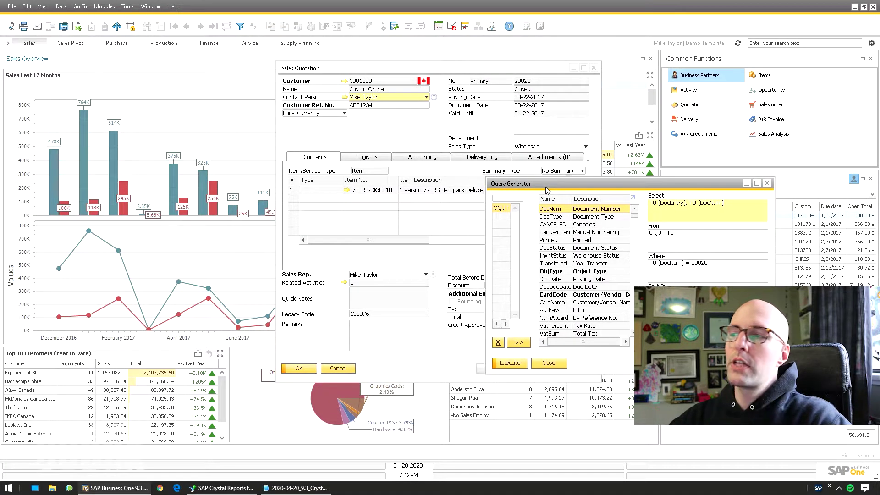
click(550, 363)
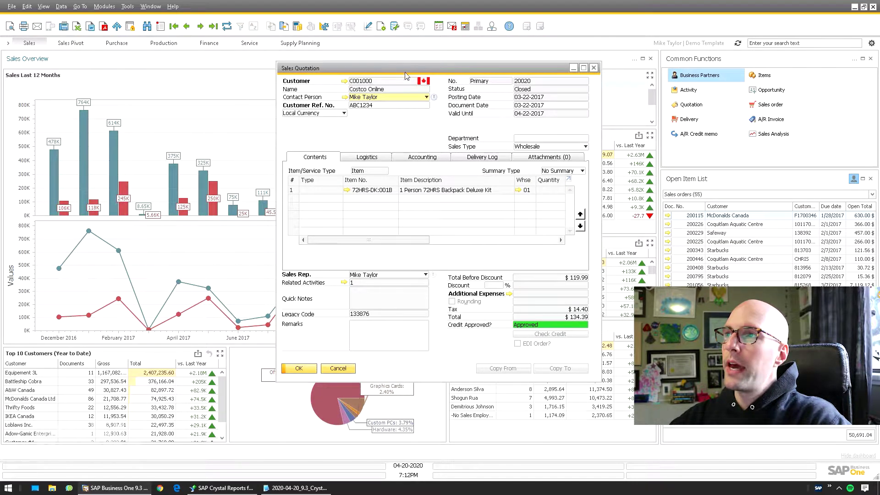
drag(413, 69, 336, 92)
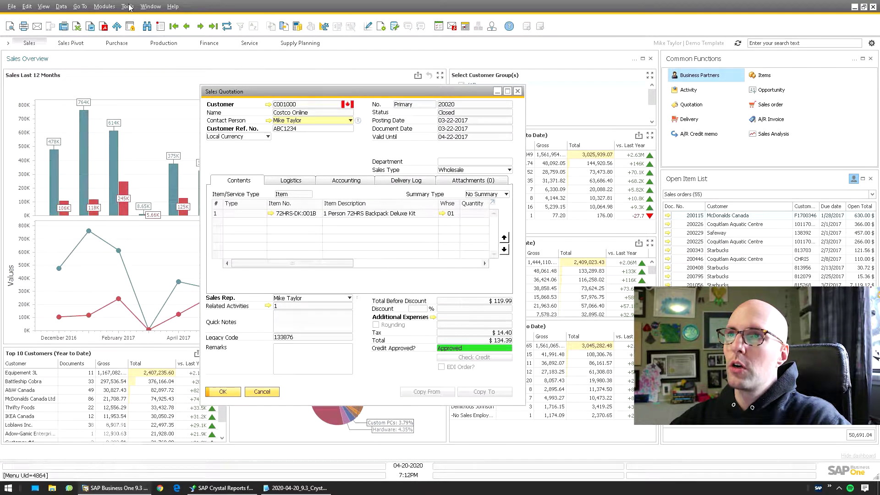
click(296, 488)
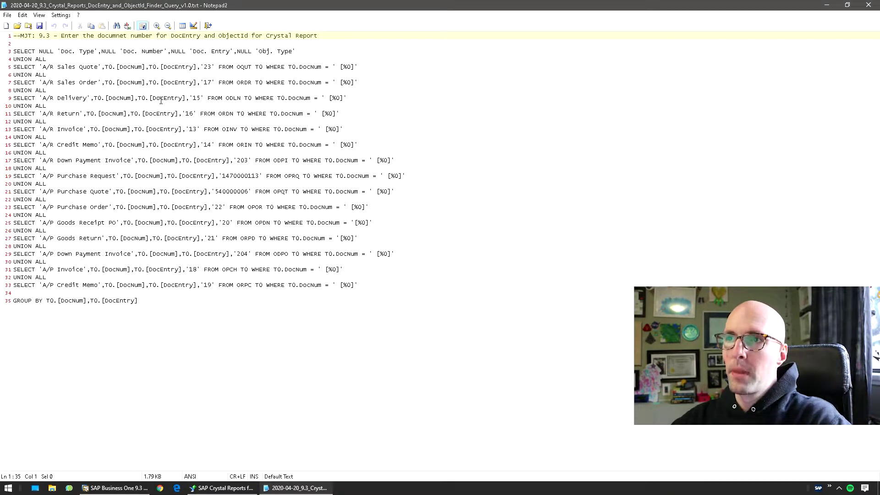
click(114, 488)
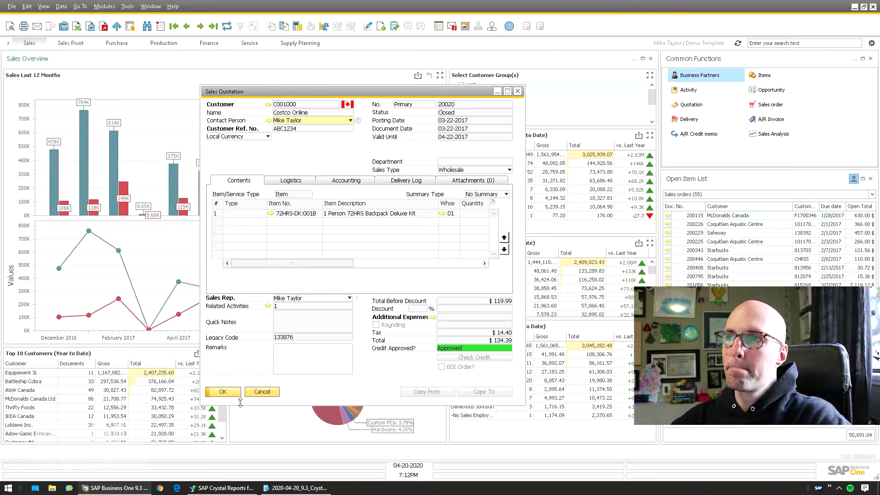
click(128, 9)
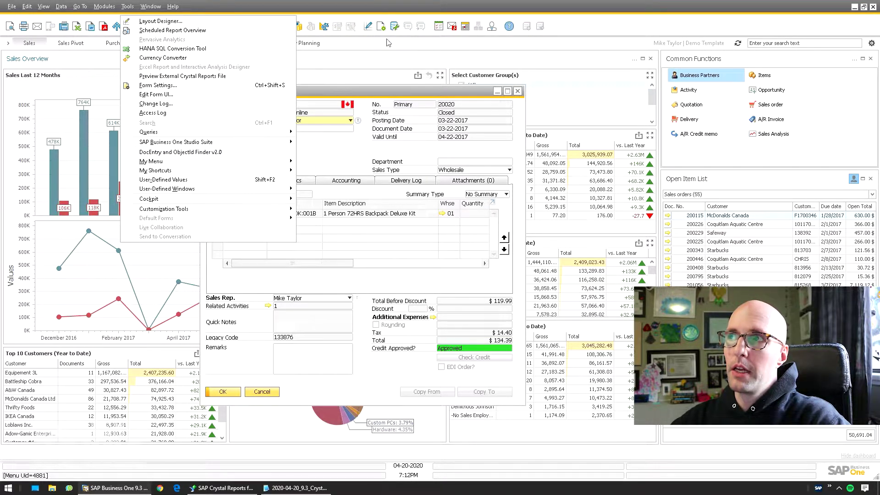
Run the DocEntry and ObjectId finder on document 20020, returning DocEntry 11 and object type 23
click(187, 157)
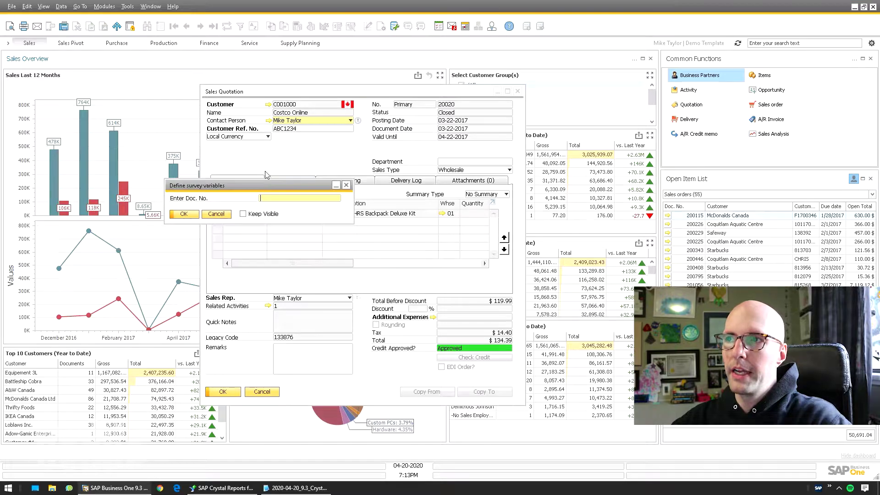
click(128, 6)
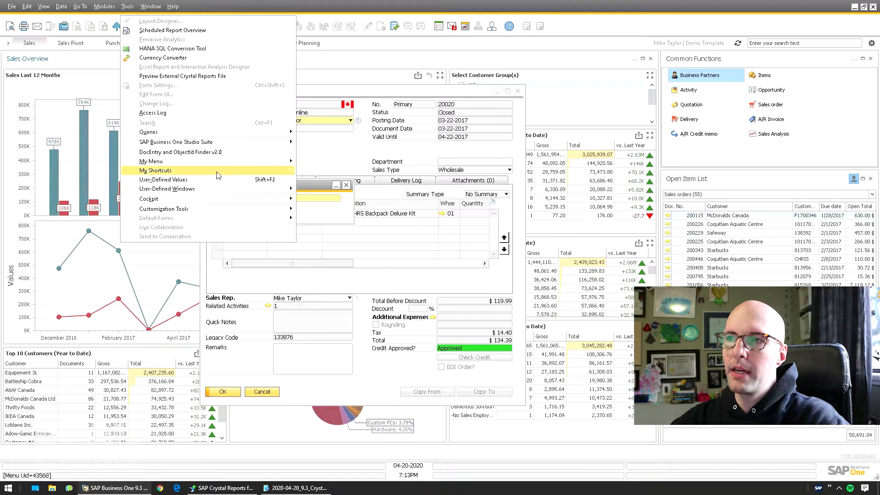
click(307, 184)
click(286, 199)
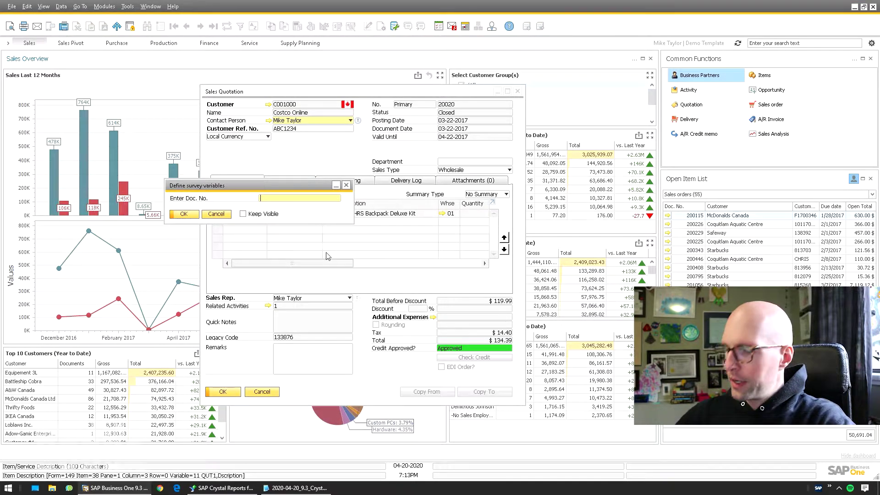
text(20020)
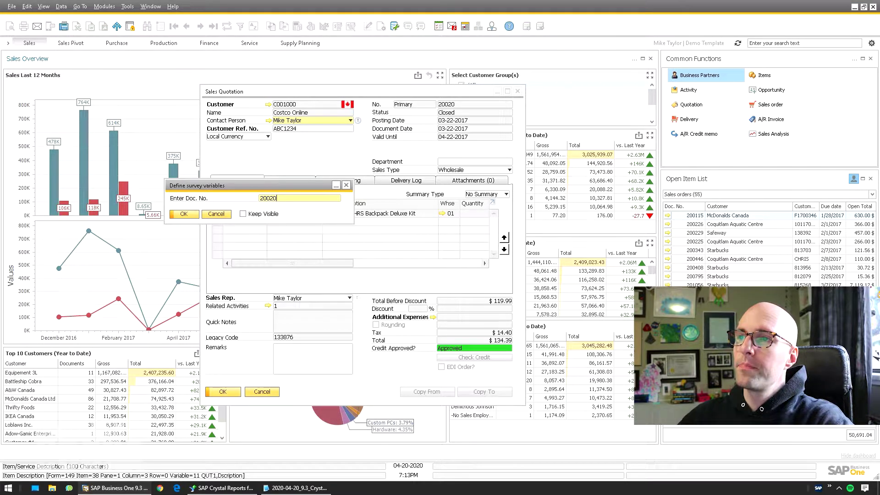
key(Return)
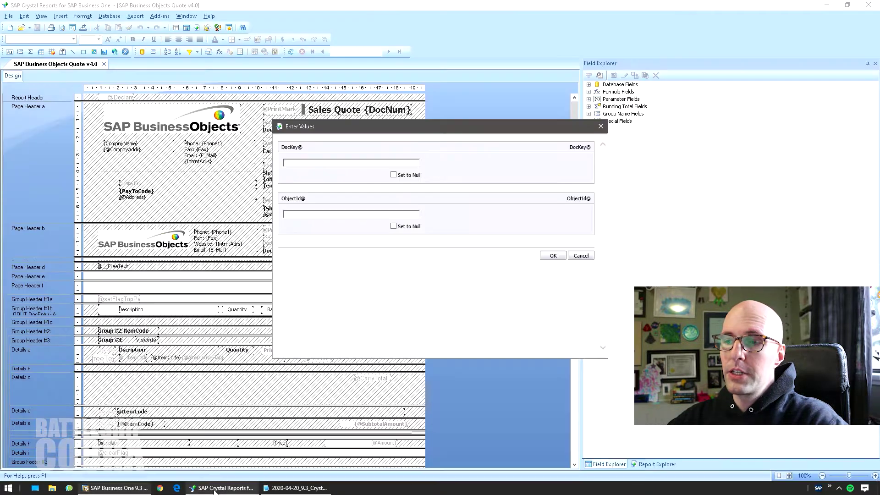
Confirm the parameter values and sa logon to preview Sales Quote 20020, then return to SAP Business One
key(alt+Tab)
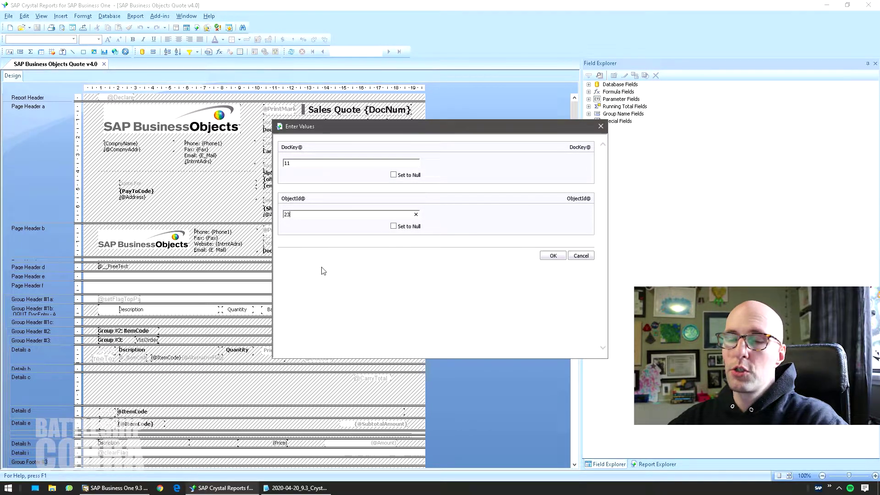
click(553, 256)
text(B)
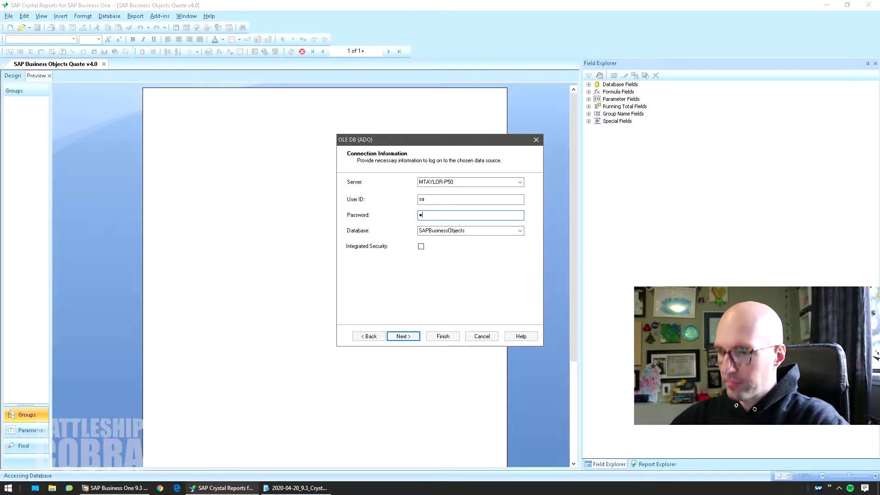
text(dm)
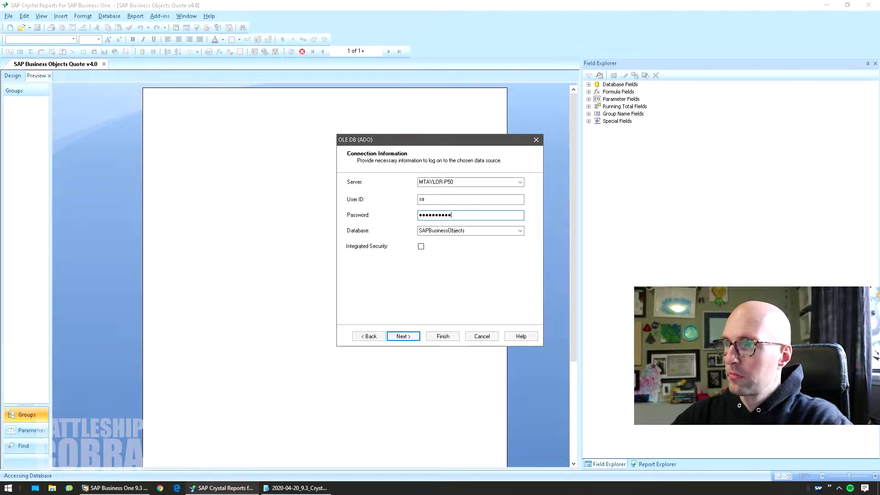
key(Return)
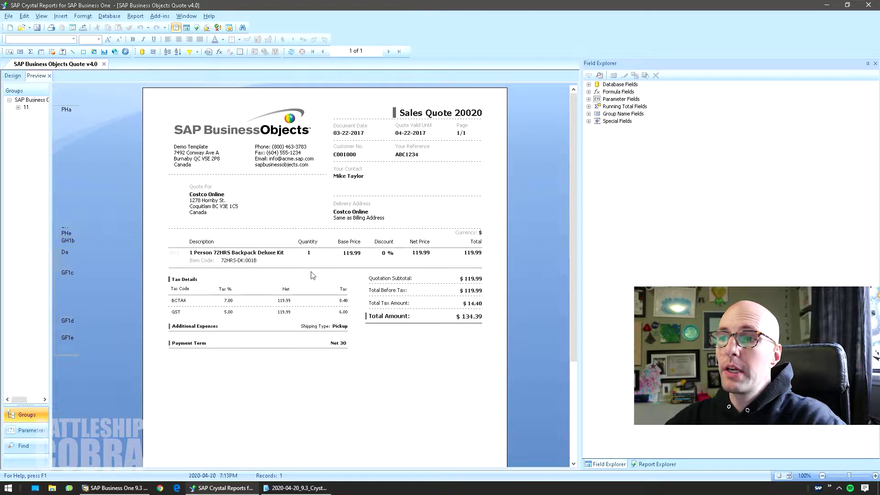
click(115, 487)
Close the finder window, glance at the quote preview, and return to the sales quotation
click(382, 122)
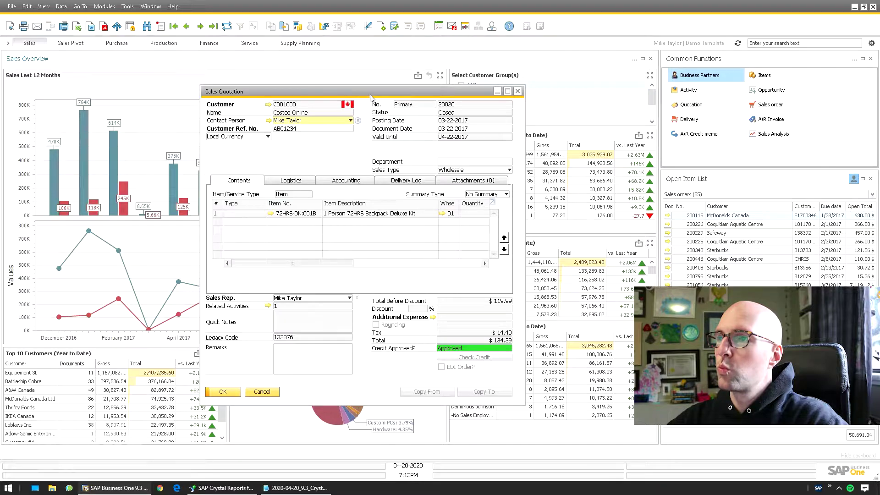
click(228, 487)
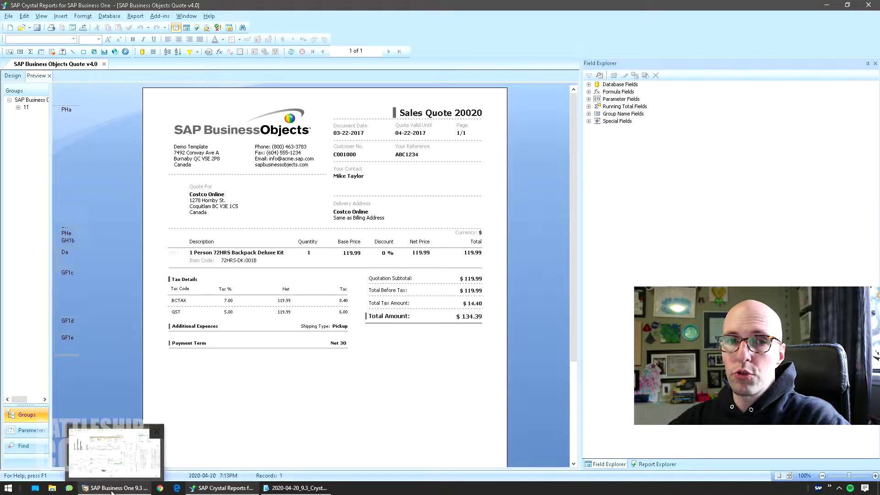
mouse_move(115, 488)
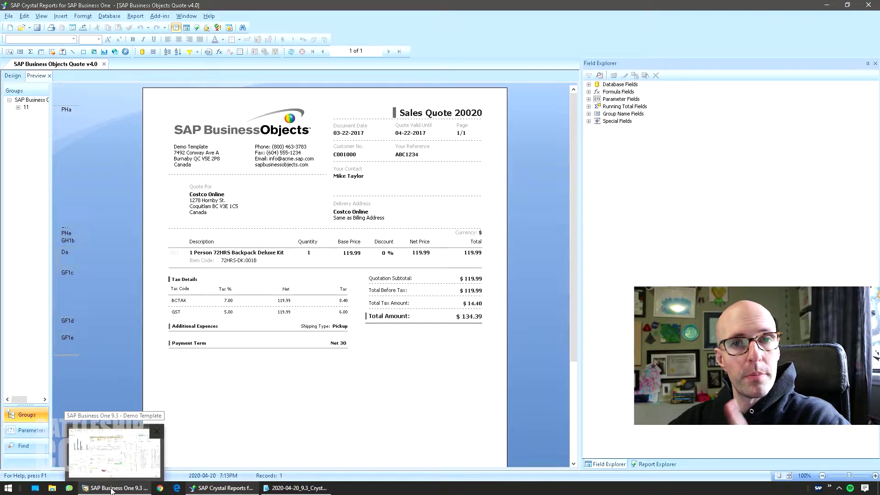
click(111, 490)
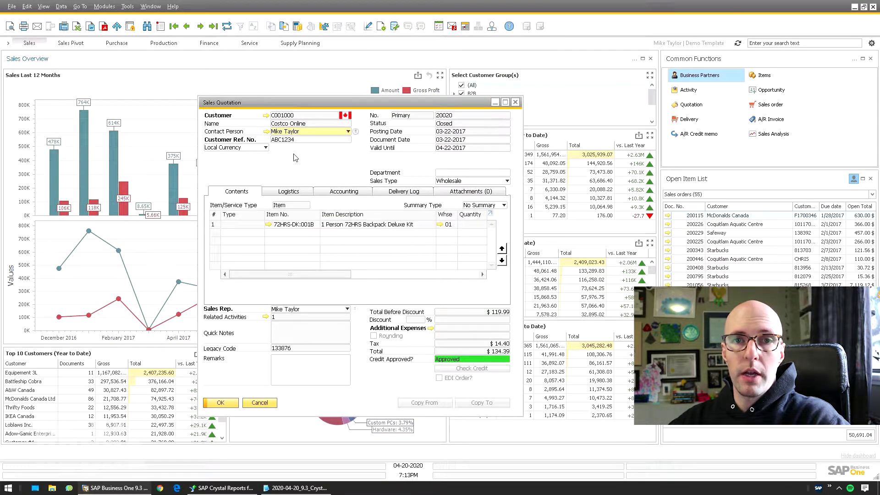
Show the quotation's System Message confirming DocEntry 11 and ObjectId 23, then dismiss it
click(449, 118)
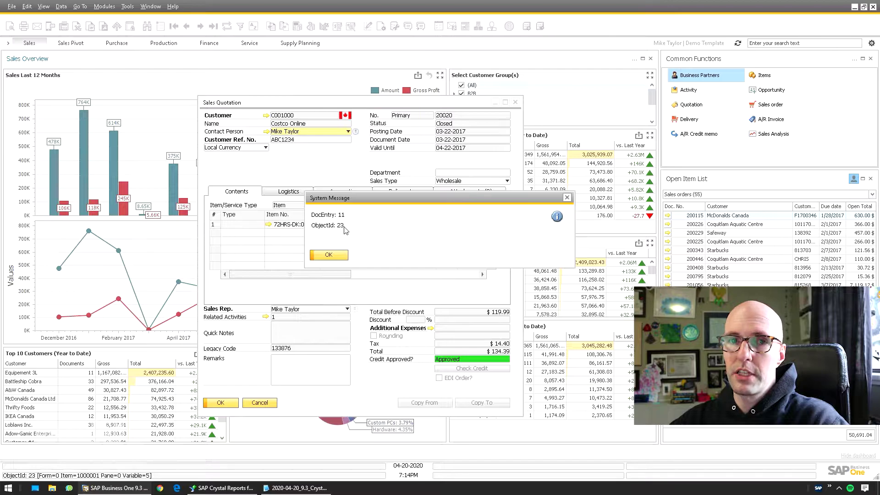
click(330, 255)
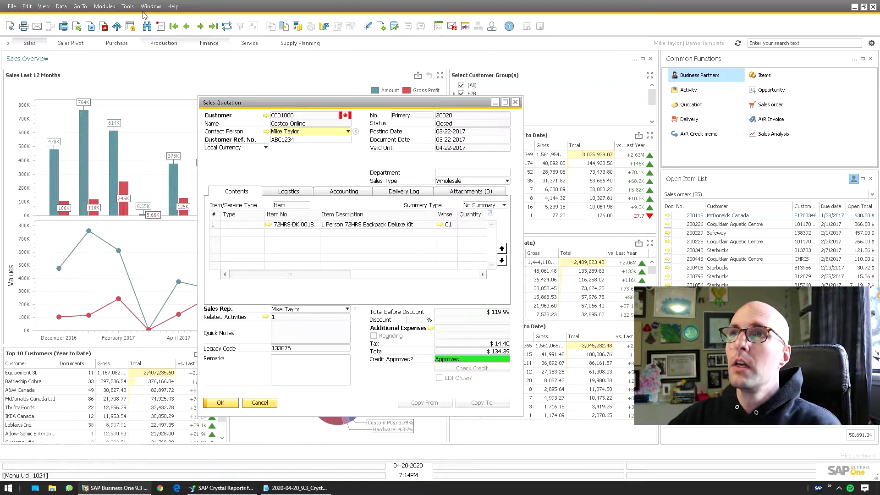
drag(229, 107, 285, 102)
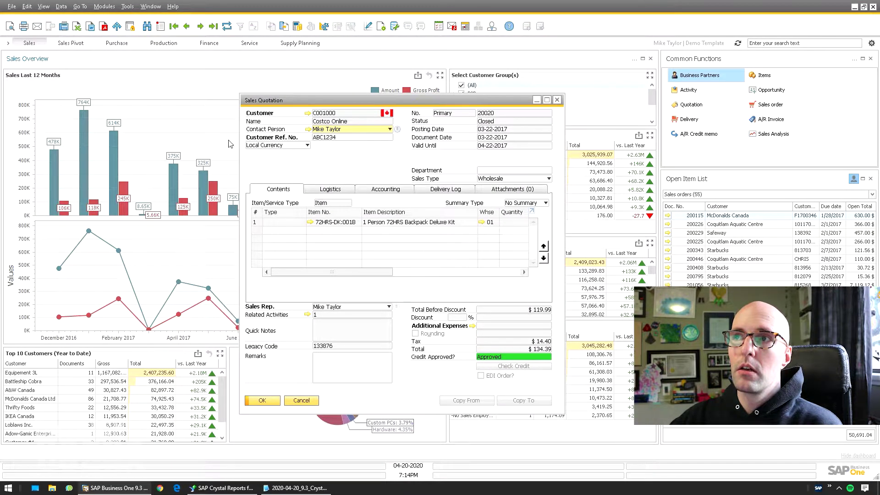
click(128, 6)
click(144, 105)
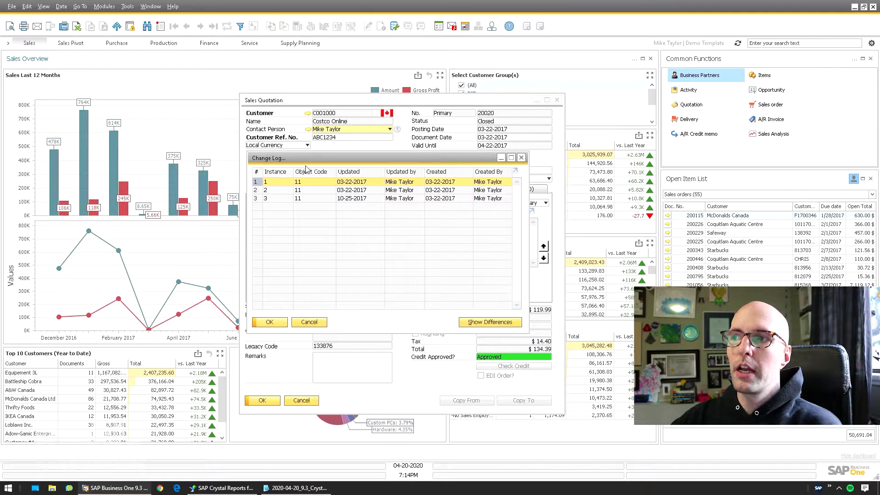
drag(302, 159, 437, 143)
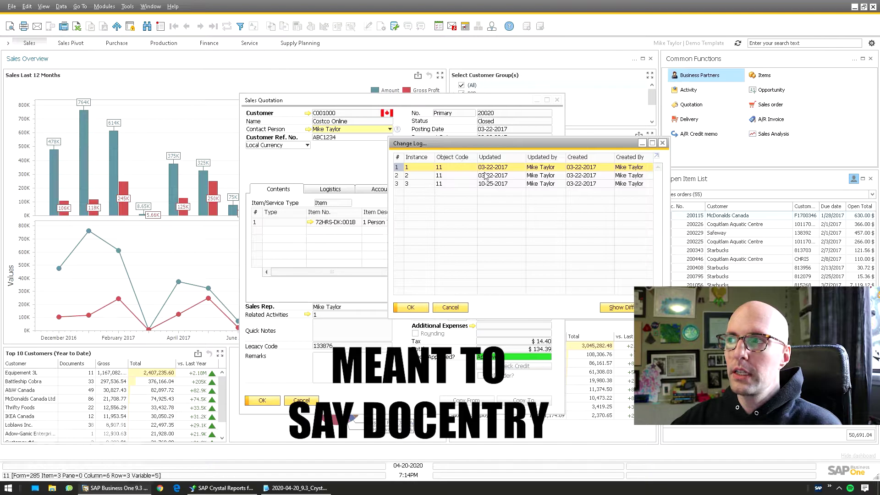
click(443, 184)
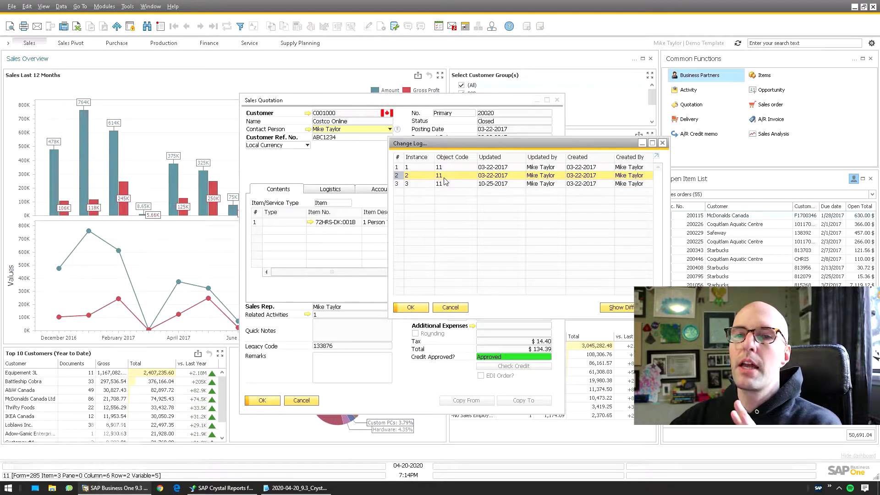
click(451, 308)
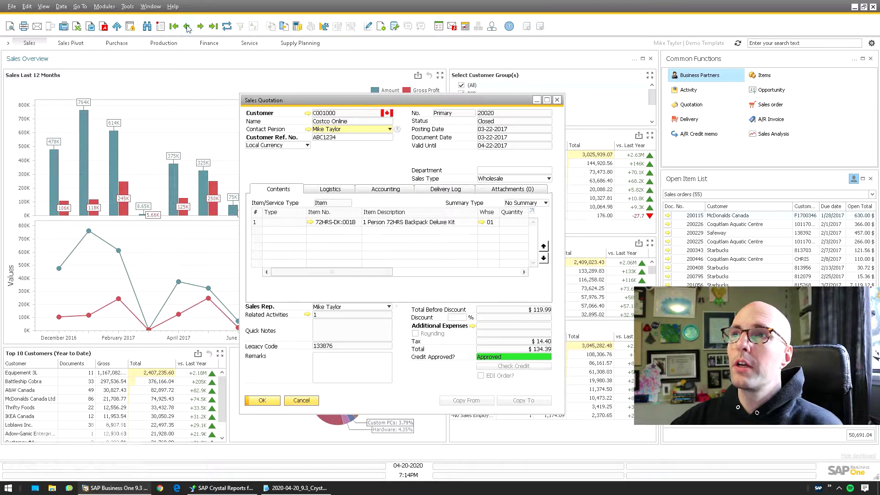
Move to quotation 20019 and check its change log listing three instances
key(ctrl+Page_Up)
click(127, 6)
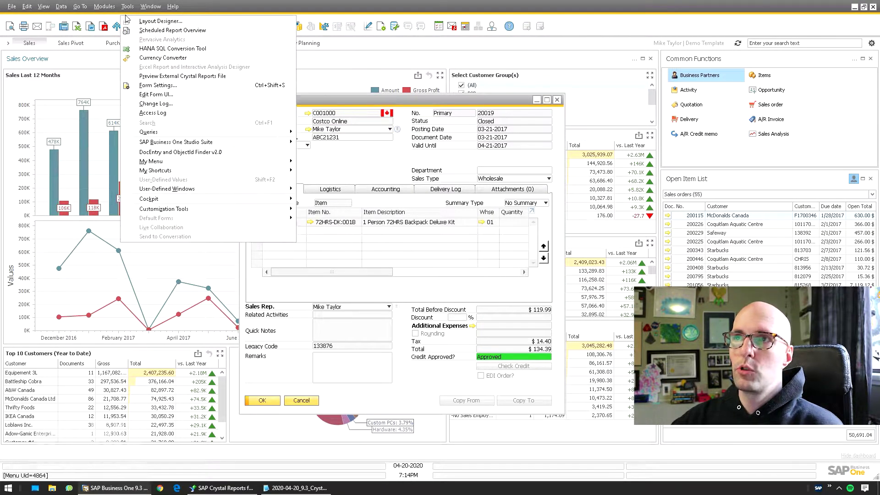
click(158, 109)
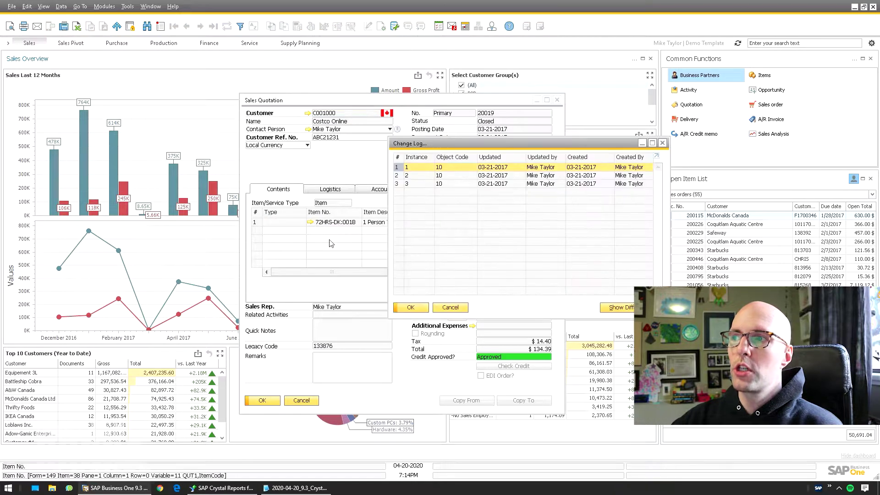
click(460, 309)
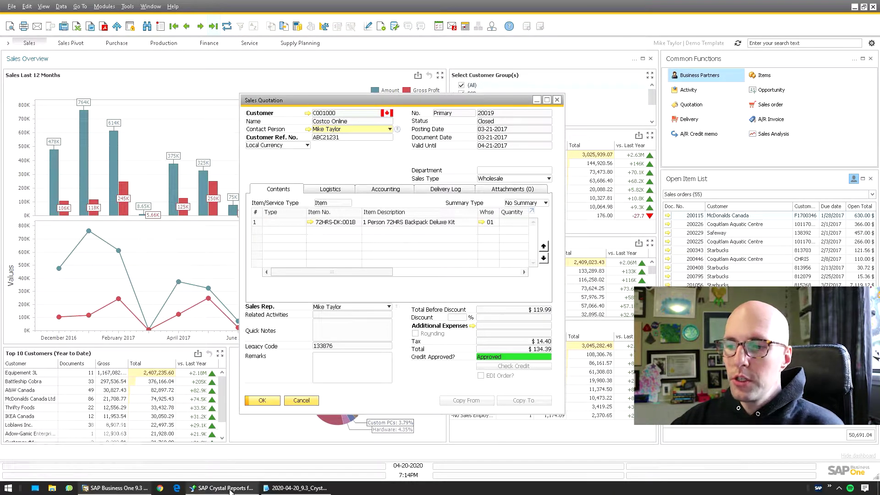
Toggle between quotations 20020 and 20019, then switch to the quote report preview
key(Page_Down)
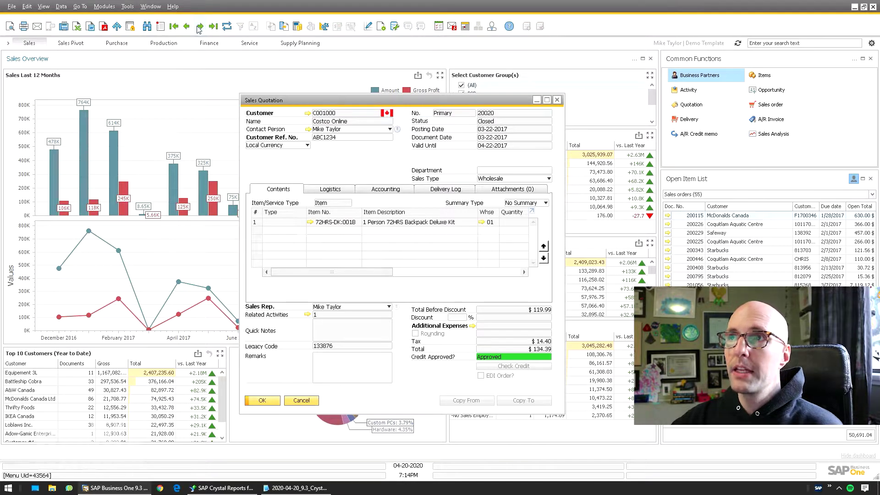
click(199, 26)
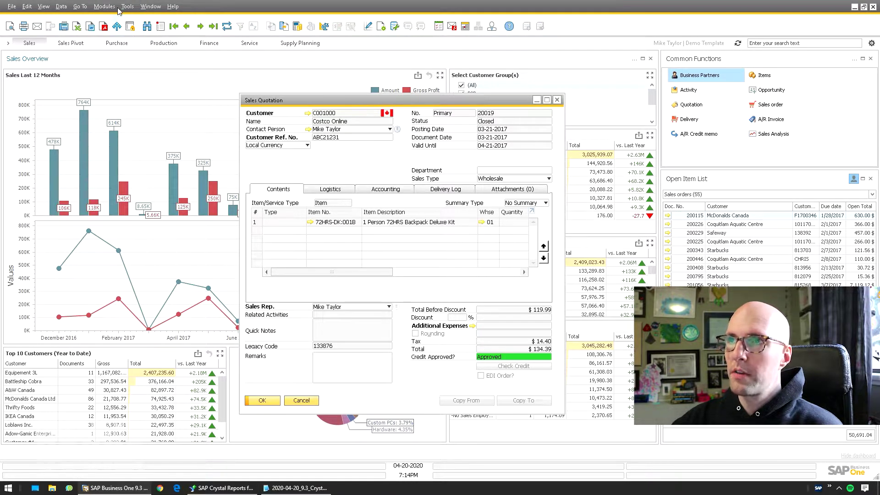
click(220, 488)
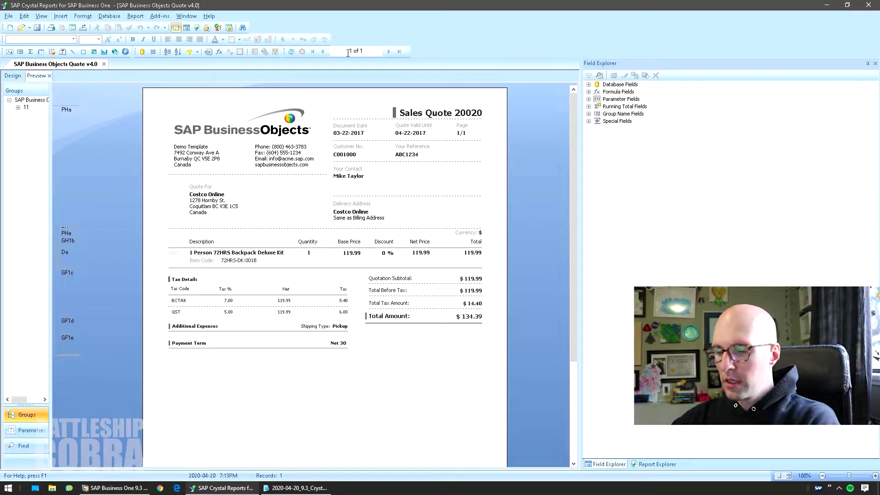
Refresh the preview with new parameter DocKey 10 to show Sales Quote 20019, then return to SAP Business One
key(F5)
click(383, 228)
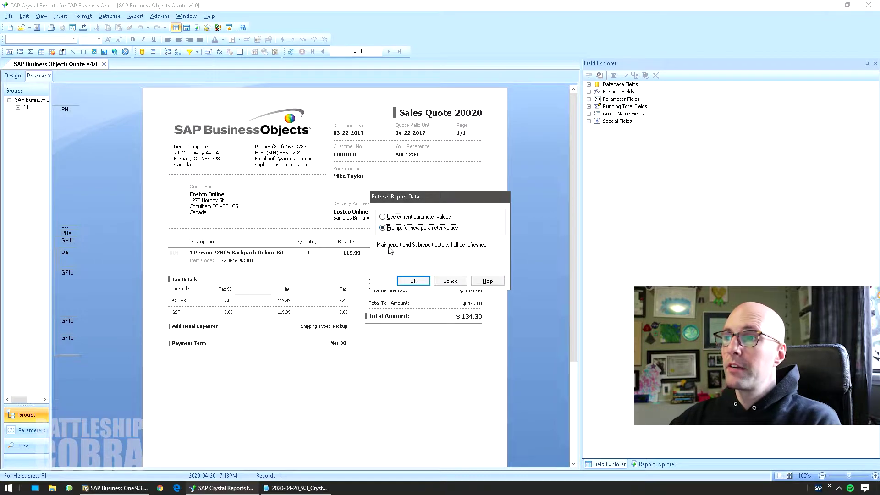
click(405, 281)
text(10)
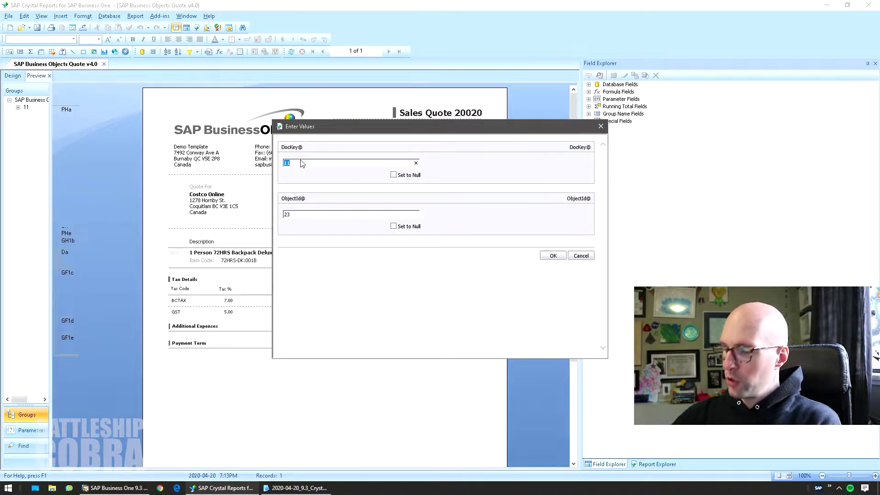
key(Return)
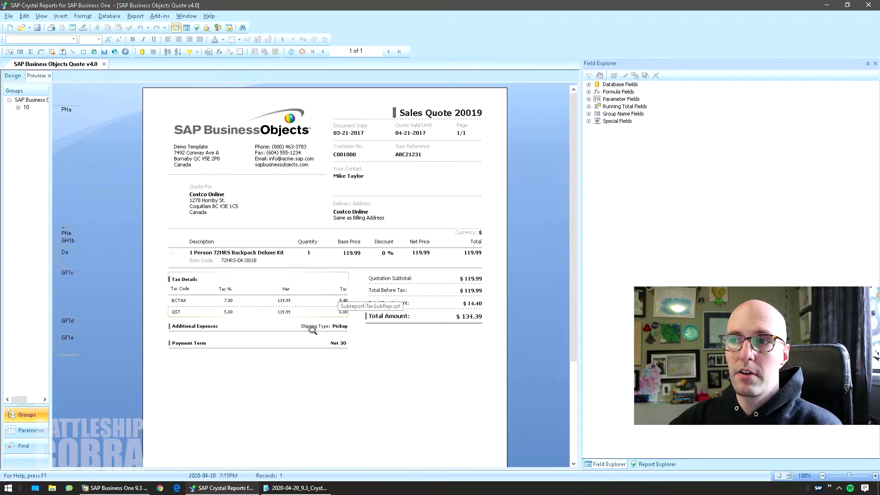
click(127, 485)
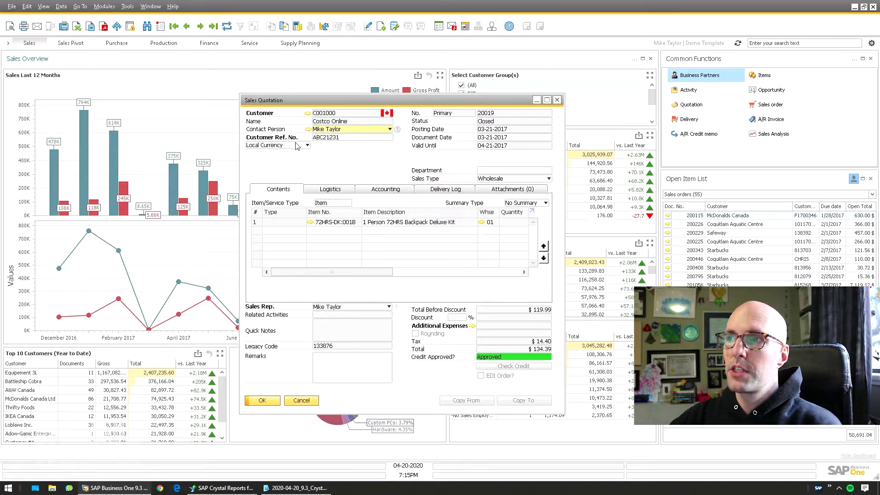
Jump from the first to the last quotation, 20020, and re-check its change log
click(173, 28)
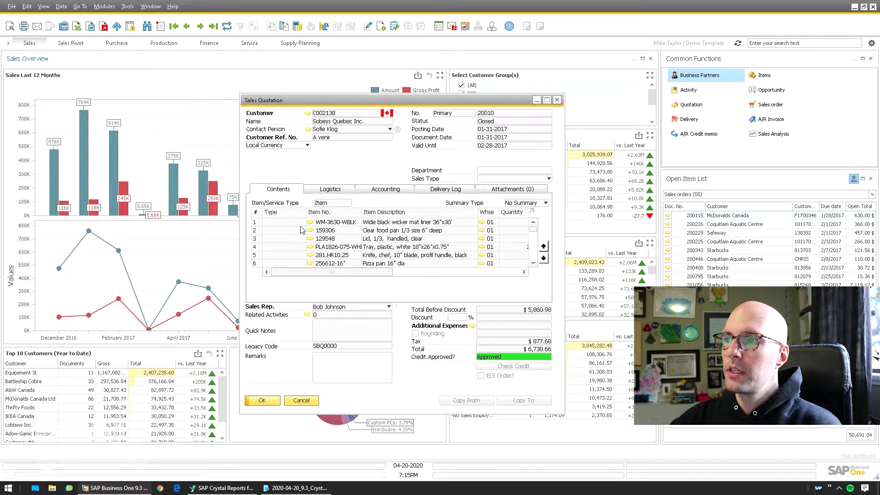
click(213, 27)
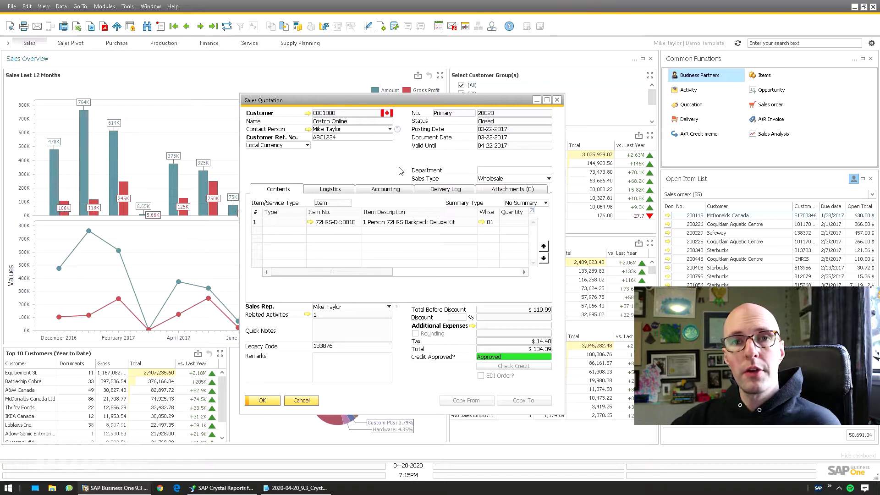
click(127, 6)
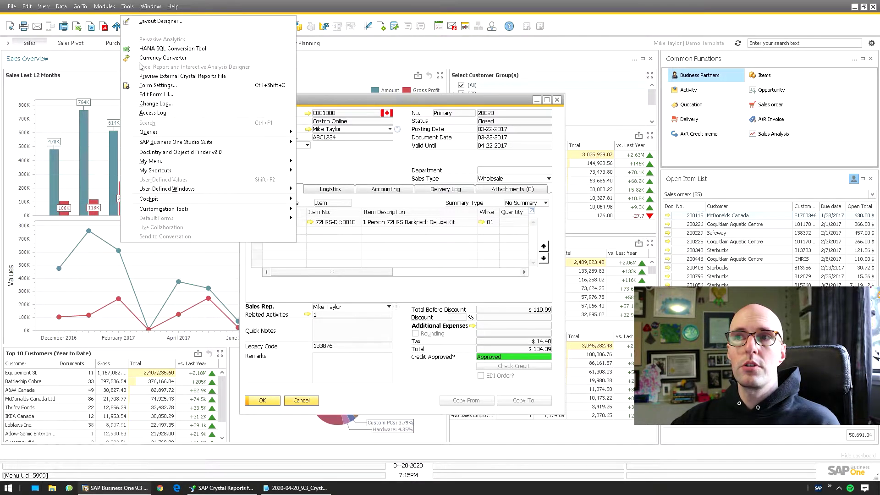
click(155, 104)
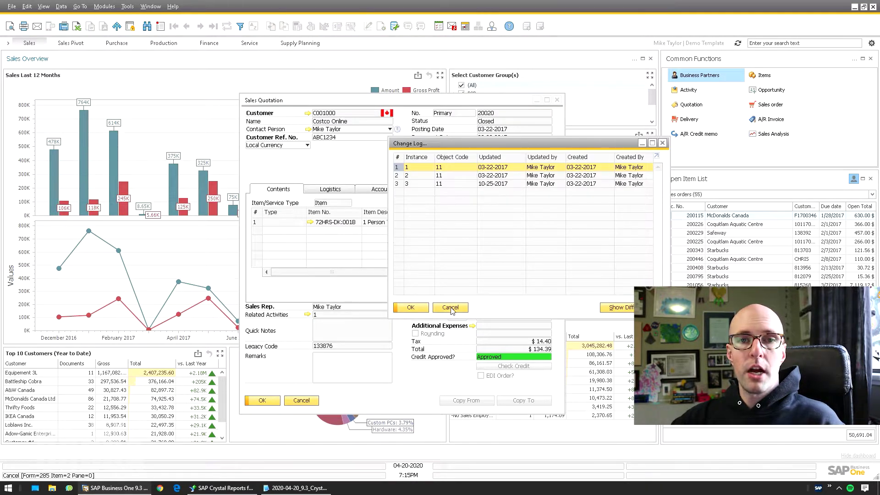
key(Escape)
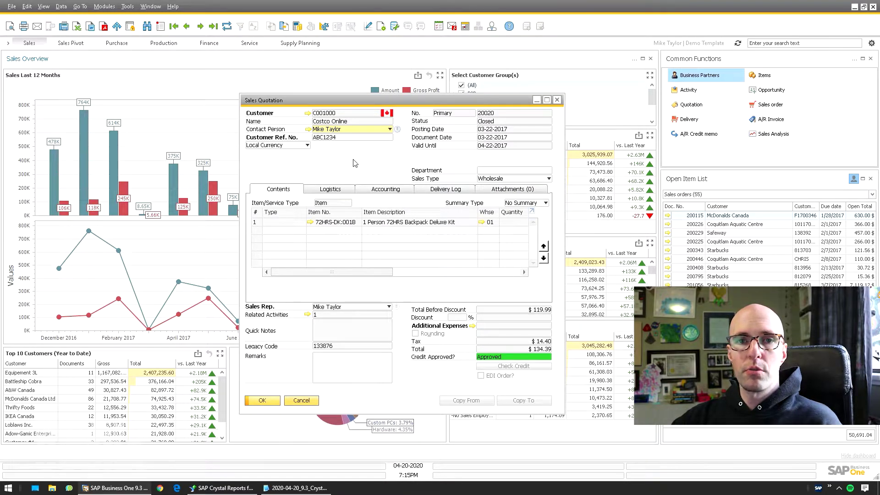